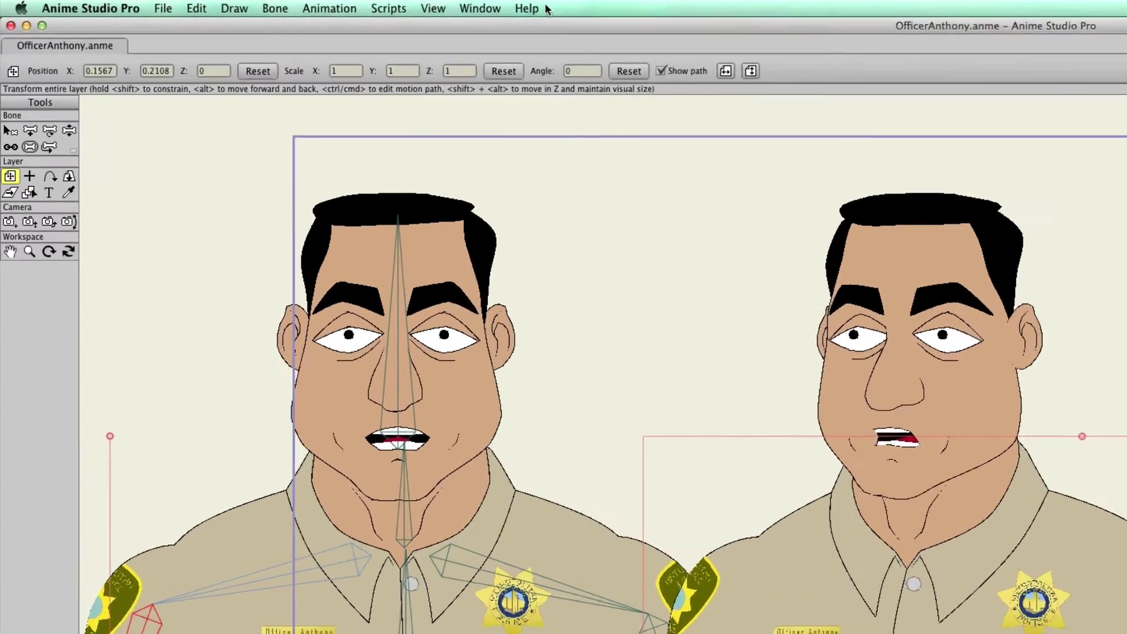
Bring up the Keyboard Shortcuts editor from the Help menu and move its window up.
click(400, 6)
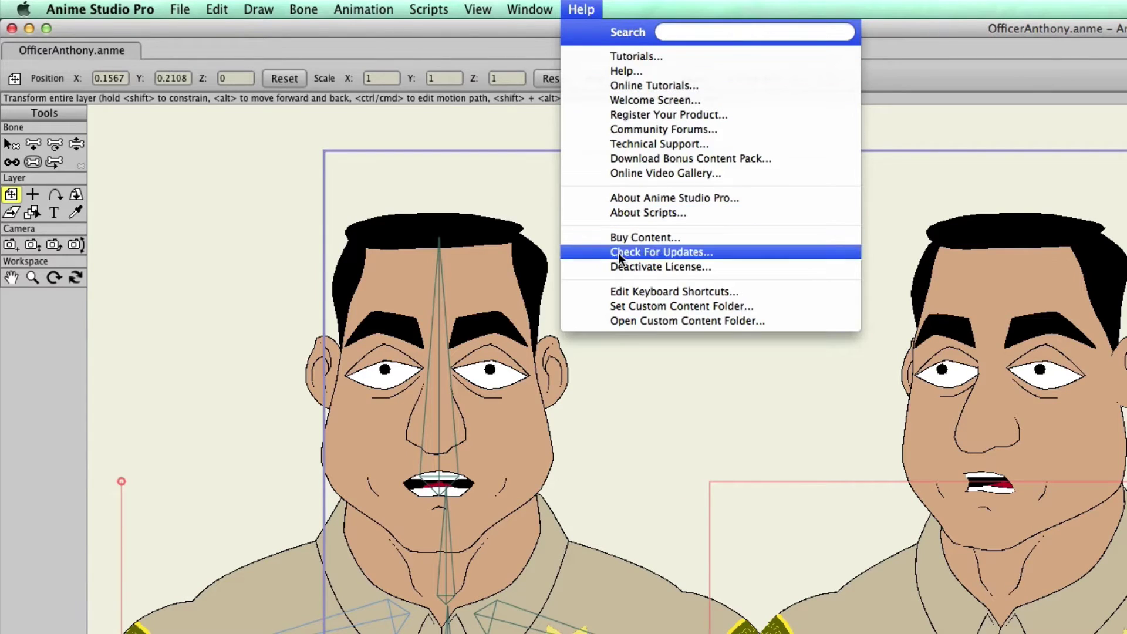
click(635, 295)
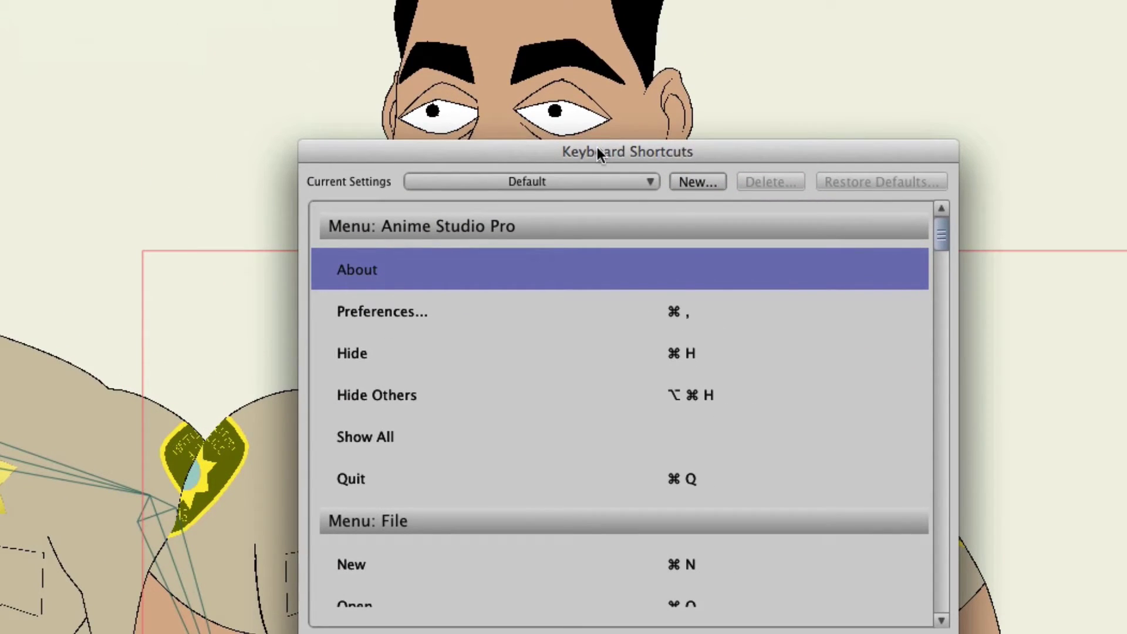
drag(597, 147, 587, 13)
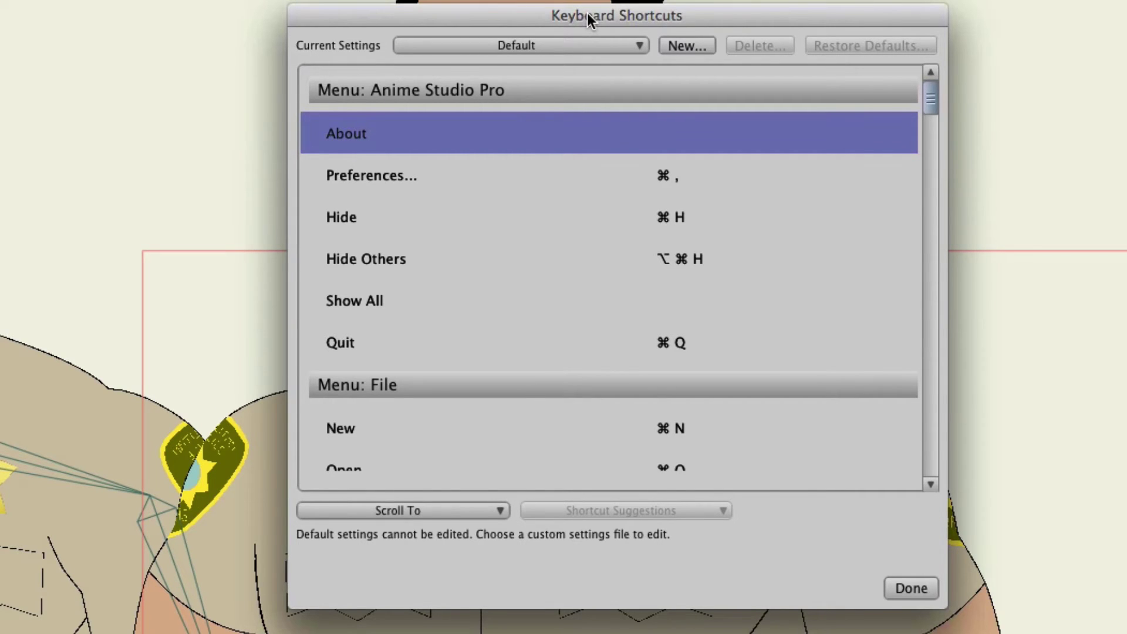
scroll(614, 258, down, 5)
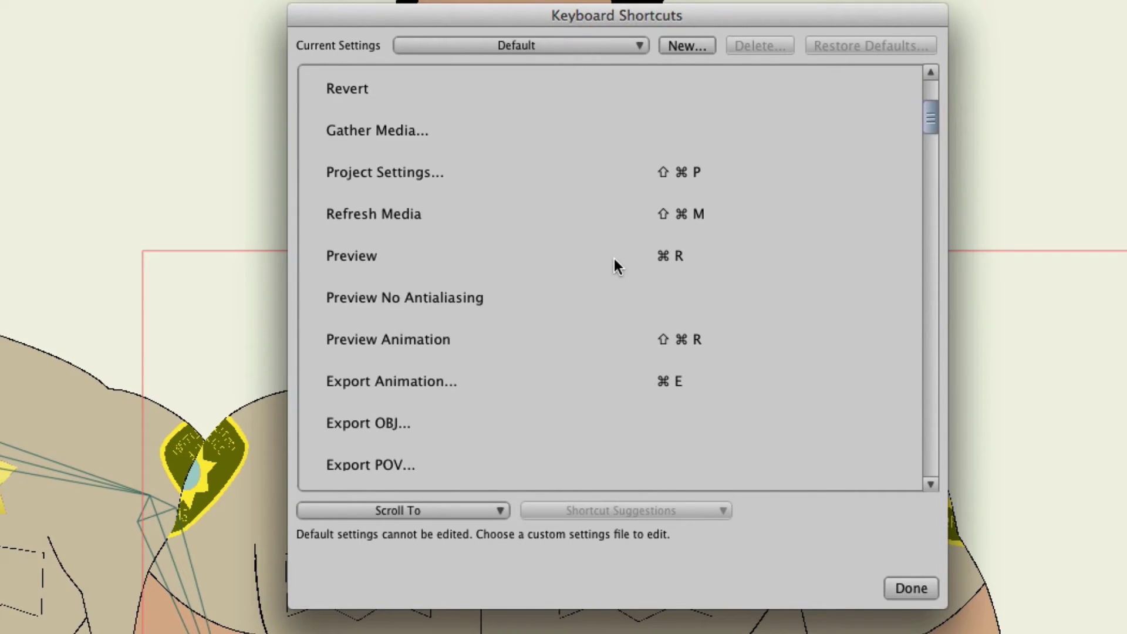
scroll(613, 258, down, 5)
scroll(614, 258, down, 5)
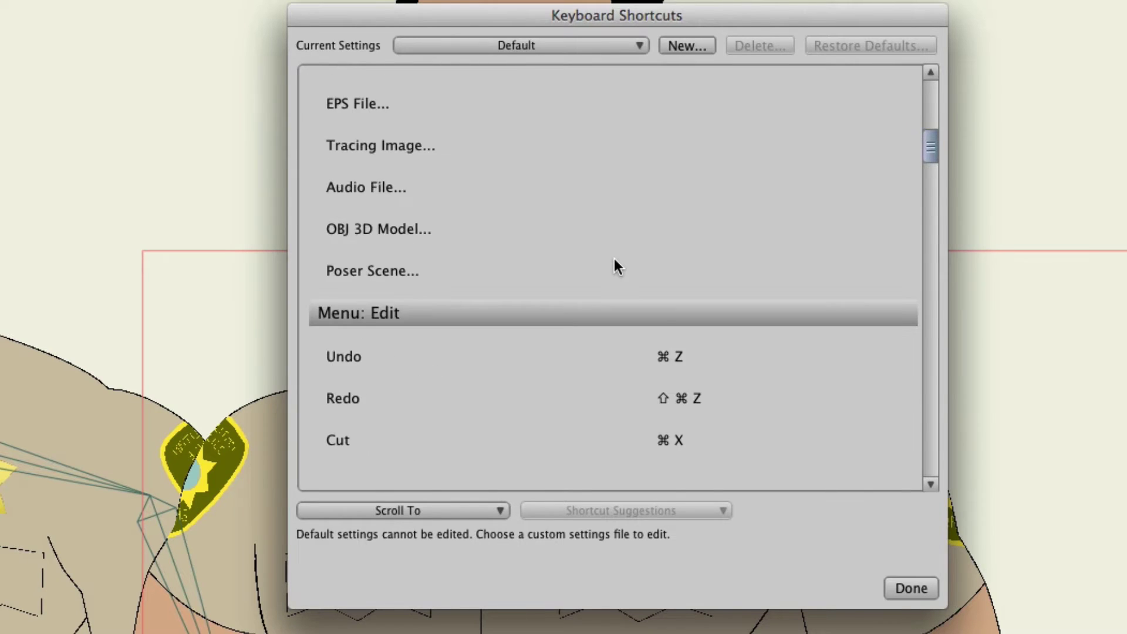
scroll(614, 267, down, 4)
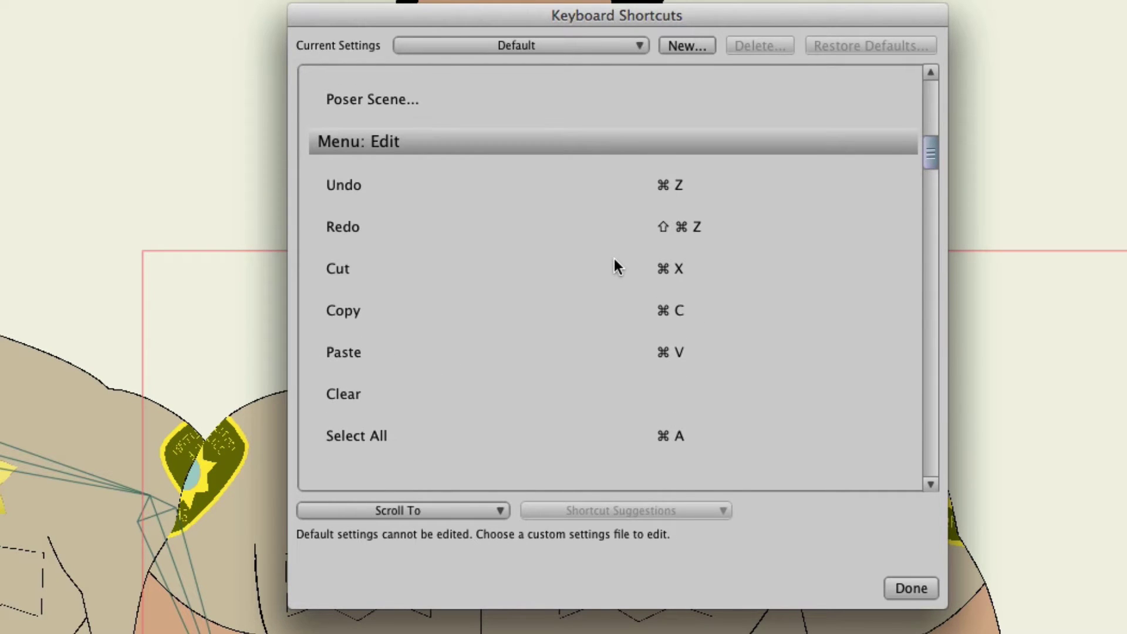
scroll(614, 260, down, 5)
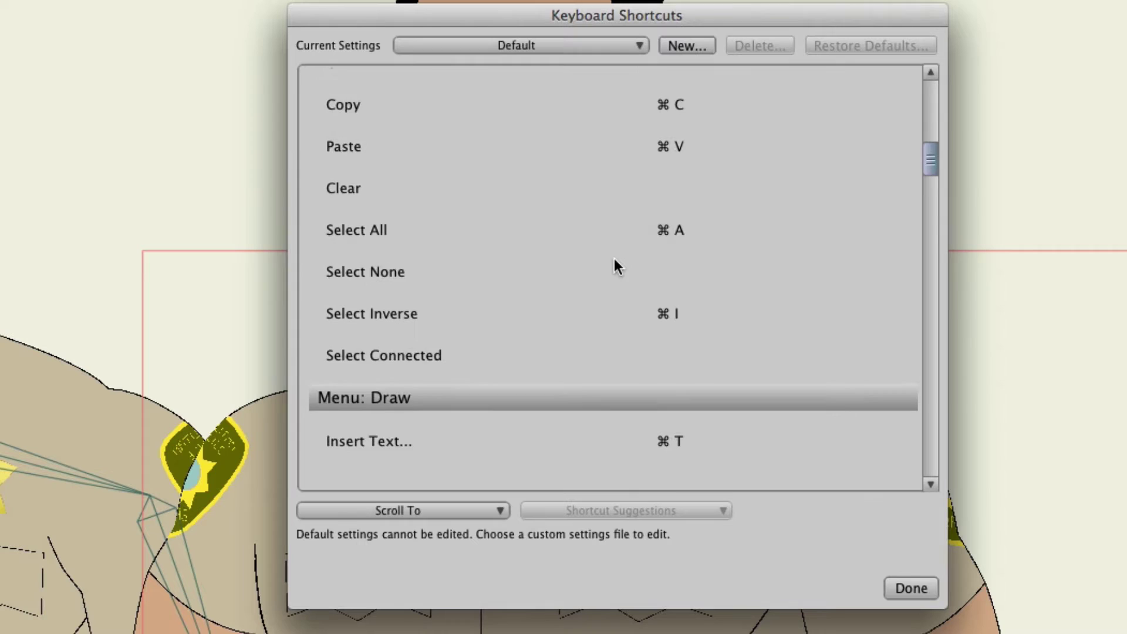
scroll(613, 259, down, 10)
scroll(614, 260, down, 10)
scroll(614, 258, down, 4)
scroll(613, 258, up, 5)
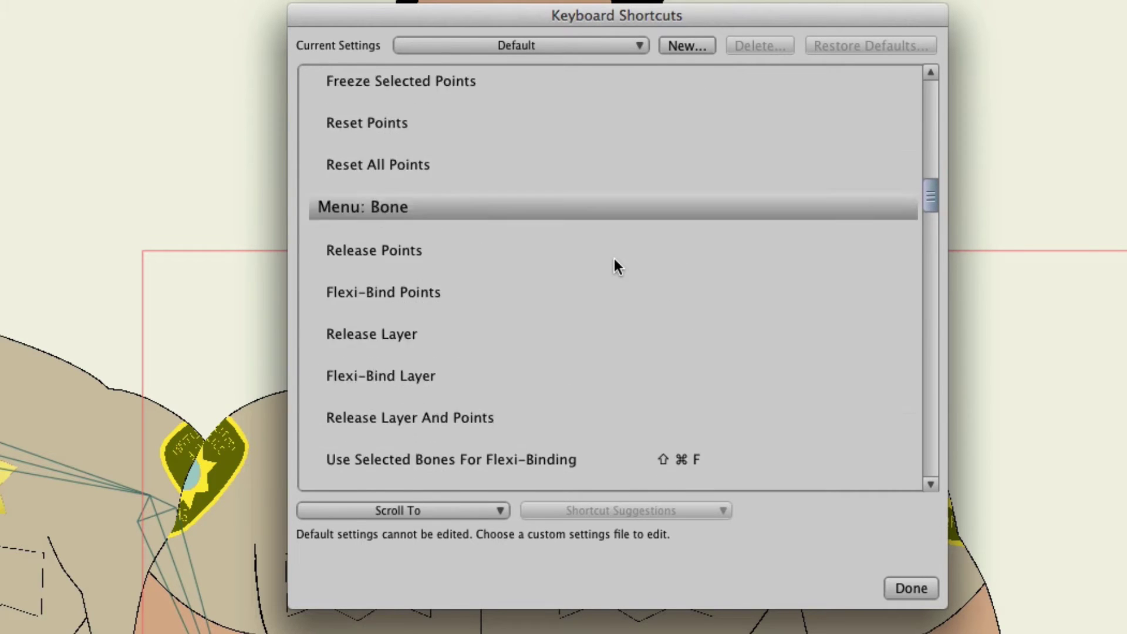
scroll(614, 258, up, 10)
scroll(614, 258, up, 10)
scroll(614, 258, up, 15)
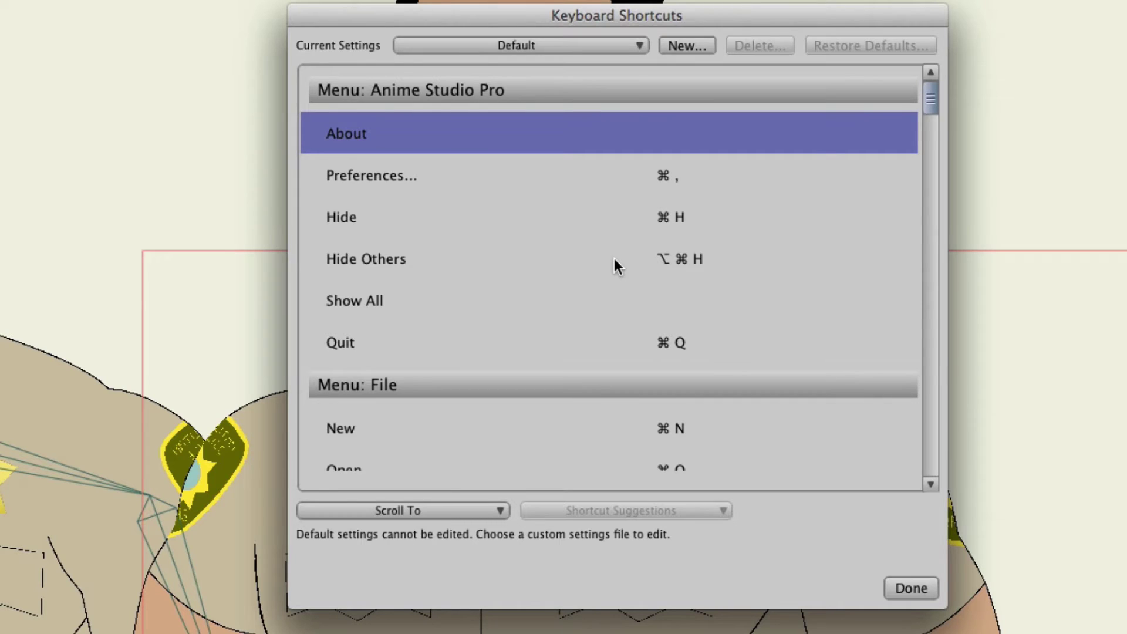
Create a new shortcut set named 'Premiere' and make it the current settings.
click(684, 46)
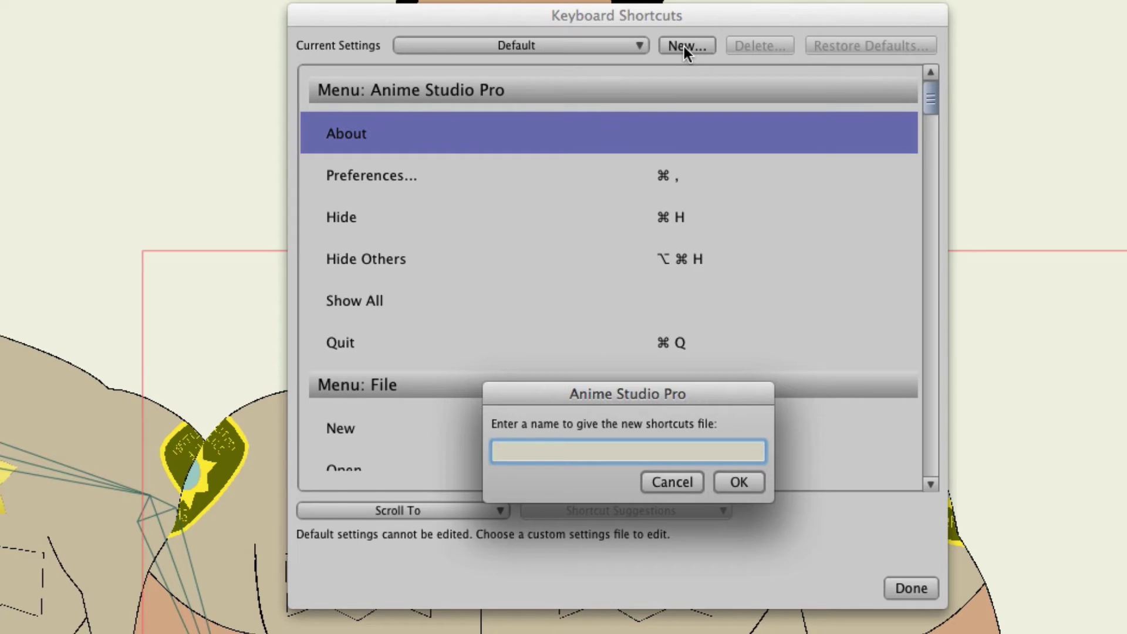
text(Prem)
text(iere)
click(737, 483)
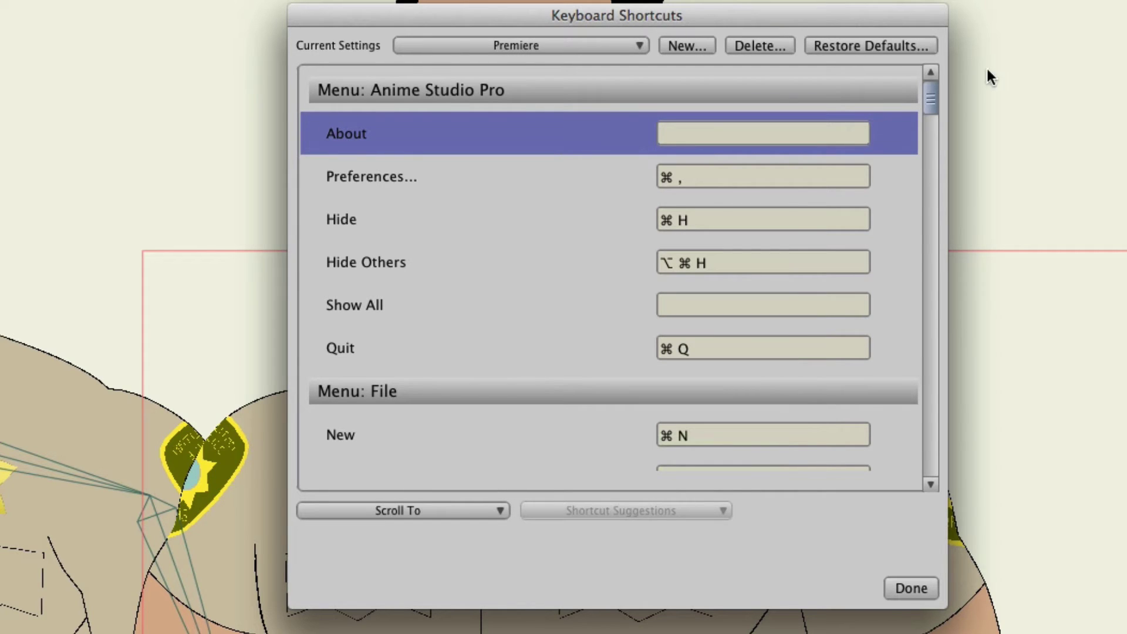
drag(925, 101, 921, 121)
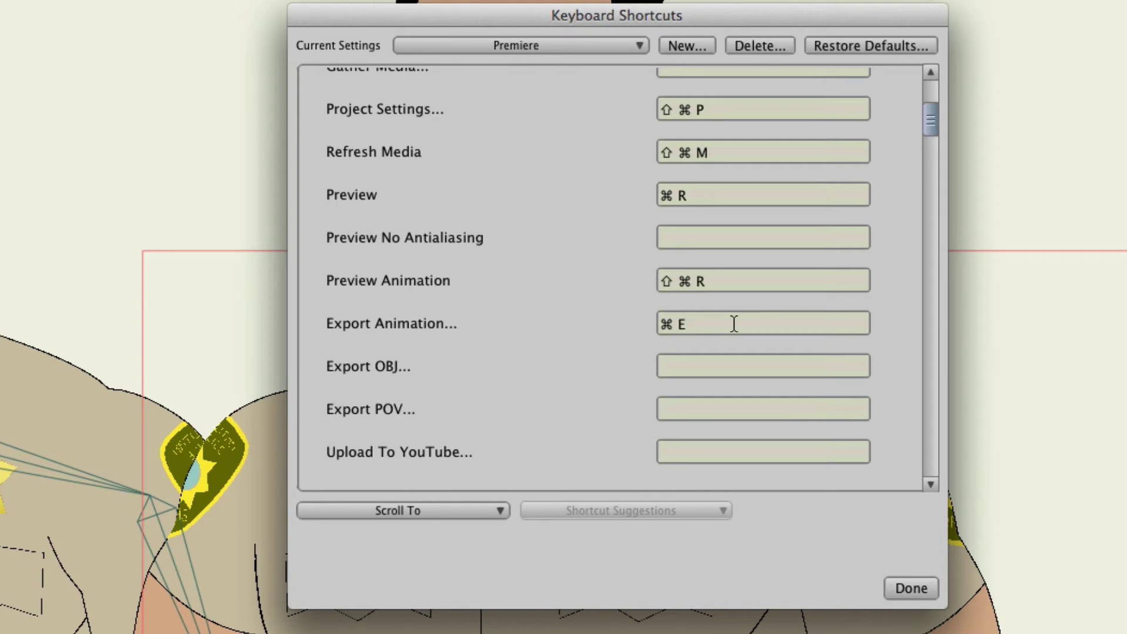
Assign ⌘ M to a command in the Premiere set's shortcut list.
click(734, 324)
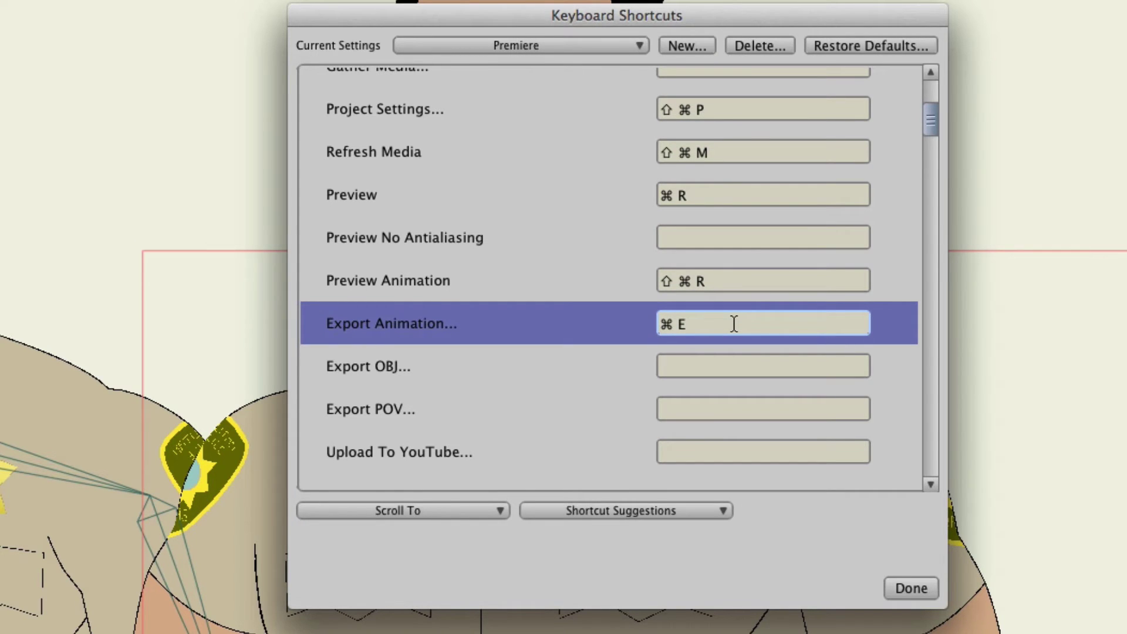
key(super+m)
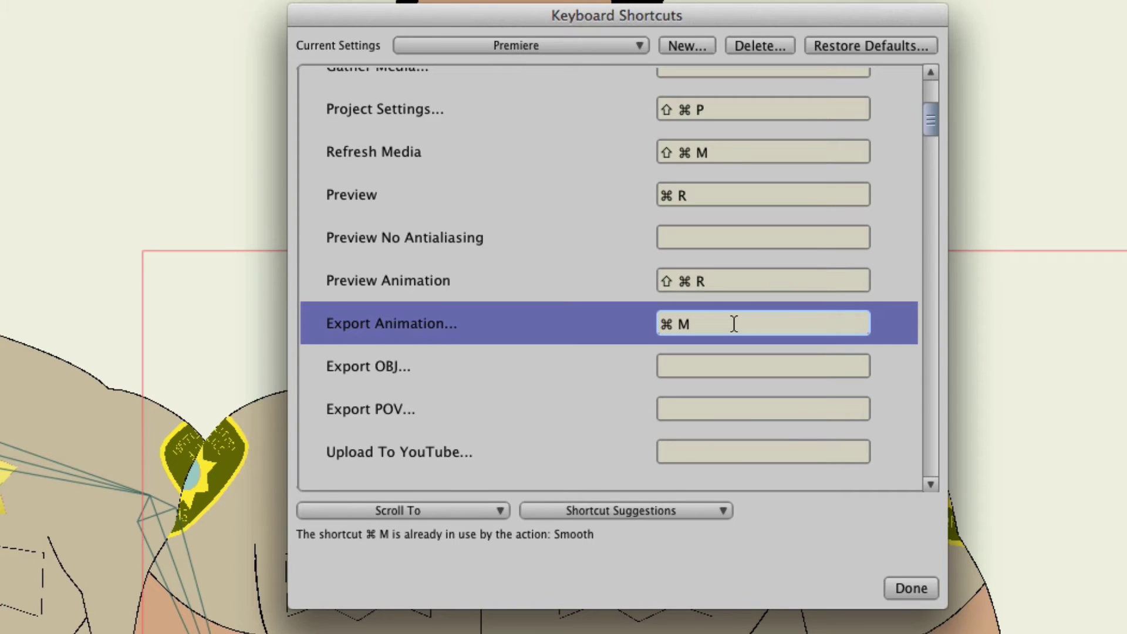
scroll(733, 324, down, 3)
scroll(734, 324, down, 3)
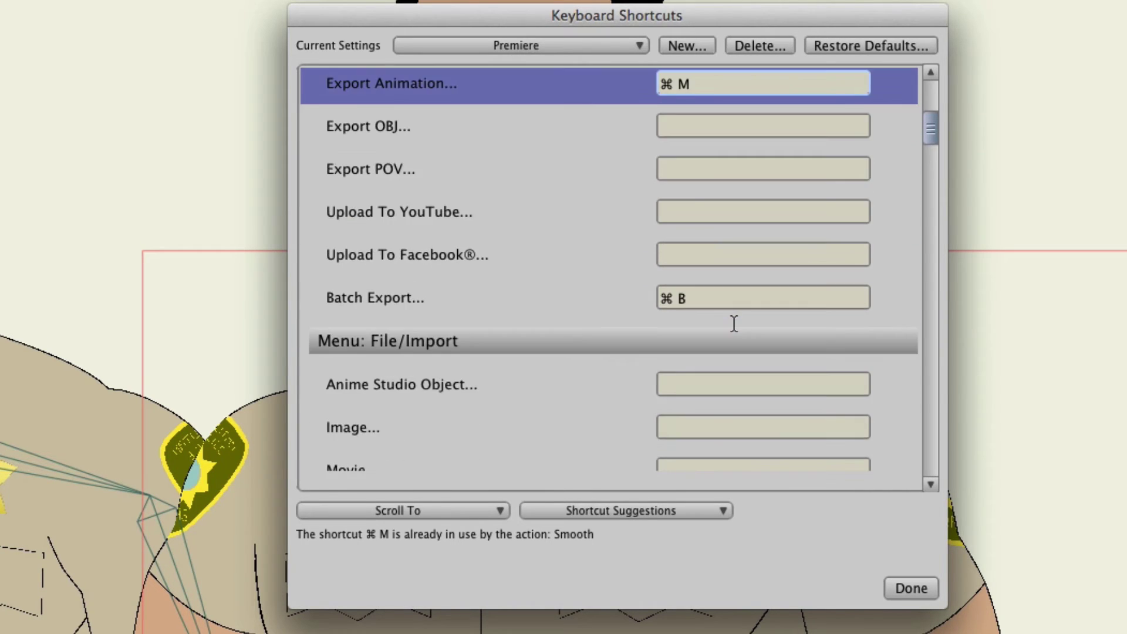
scroll(733, 324, down, 3)
scroll(734, 325, down, 3)
scroll(733, 324, down, 1)
scroll(733, 324, down, 2)
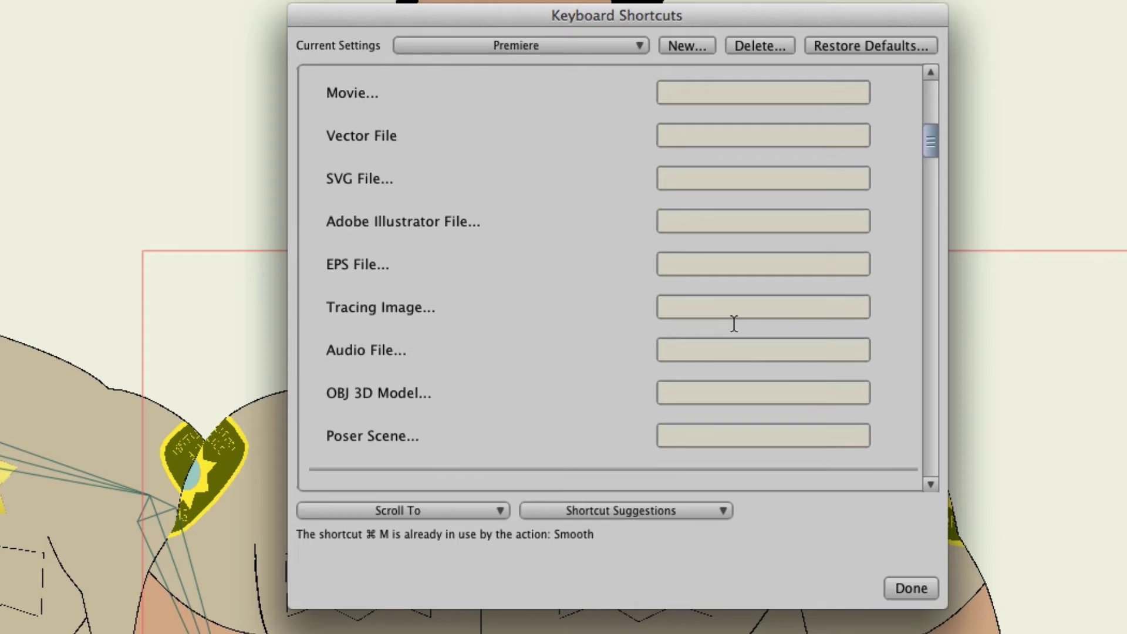
scroll(734, 324, down, 3)
scroll(733, 324, down, 2)
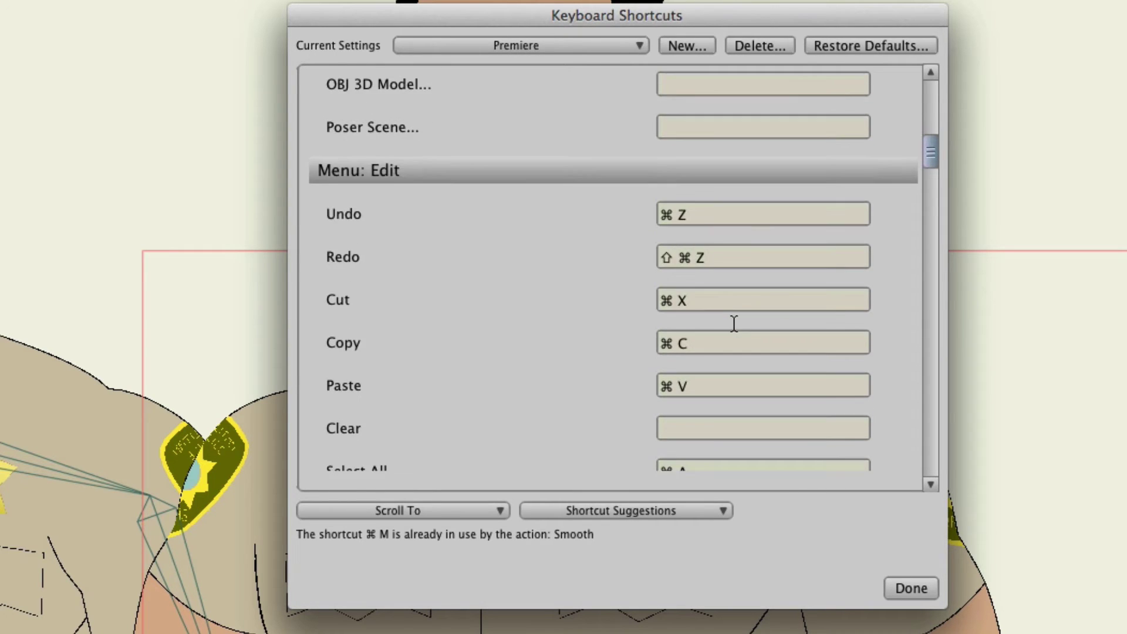
scroll(733, 324, down, 2)
scroll(734, 324, down, 2)
scroll(734, 324, down, 4)
scroll(733, 324, down, 1)
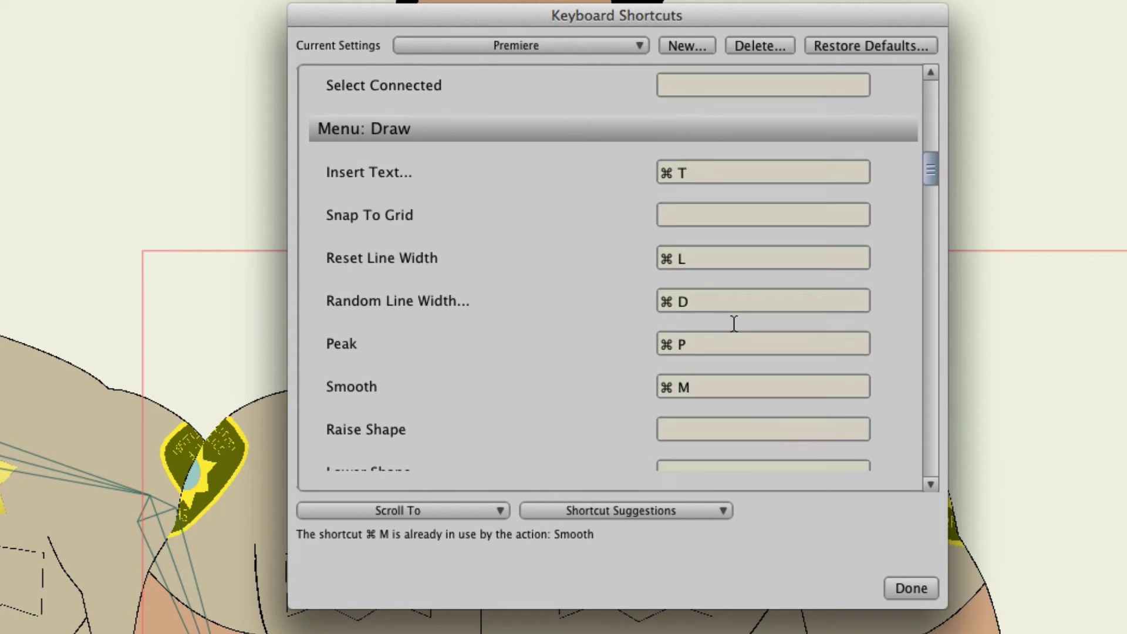
Clear the ⌘ M shortcut from the Smooth command in the Premiere set.
click(733, 385)
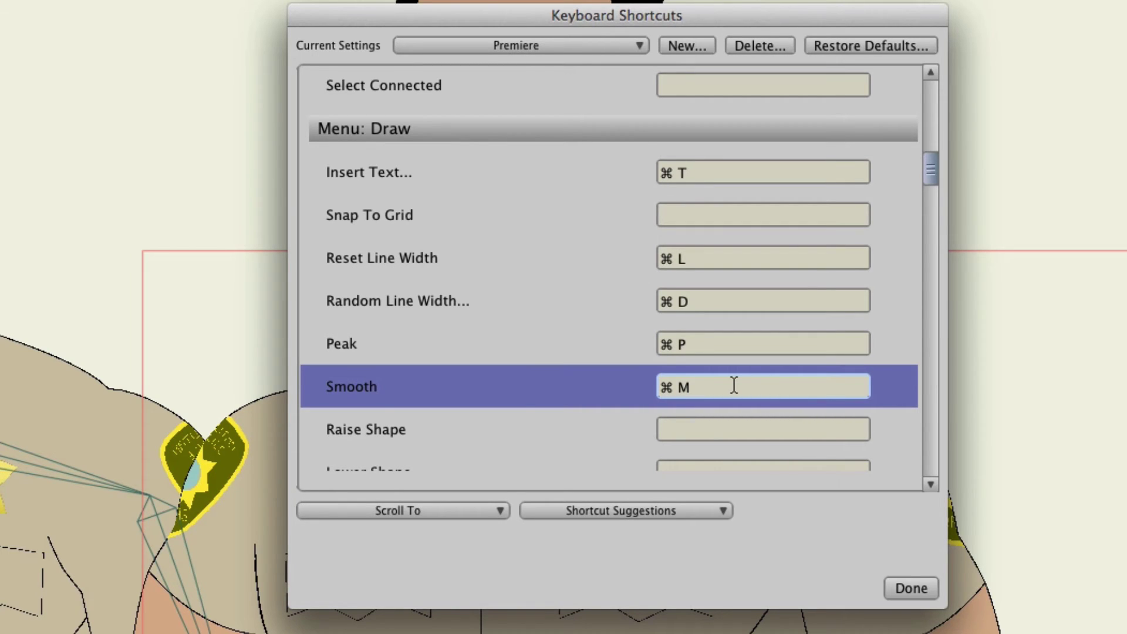
key(BackSpace)
Give Smooth the suggested unused shortcut ⇧⌘7.
click(713, 514)
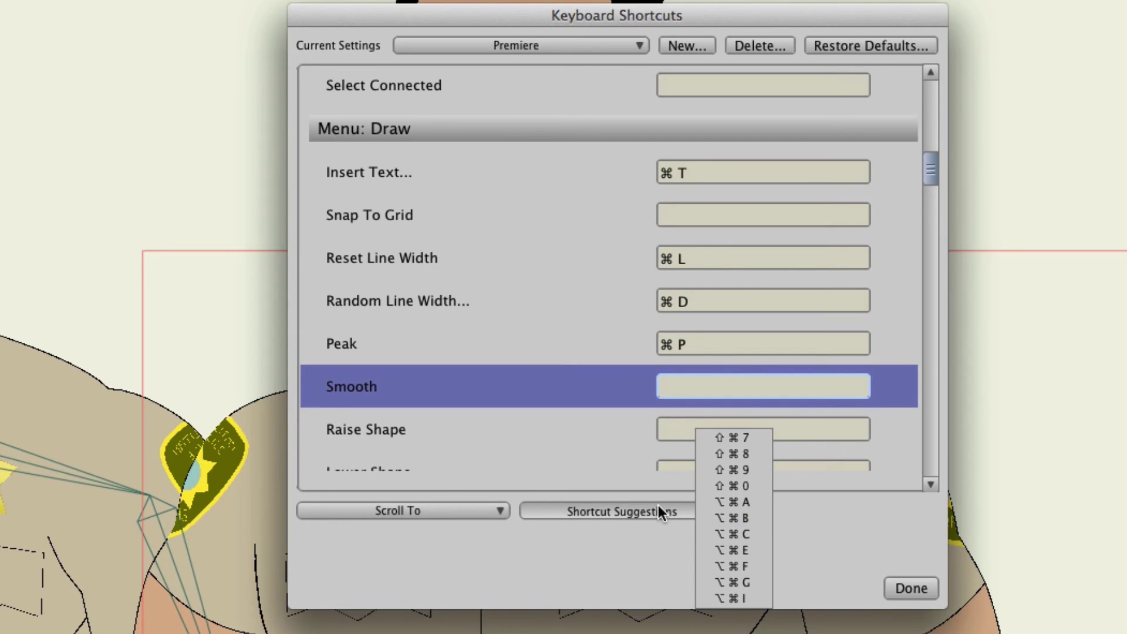
click(746, 440)
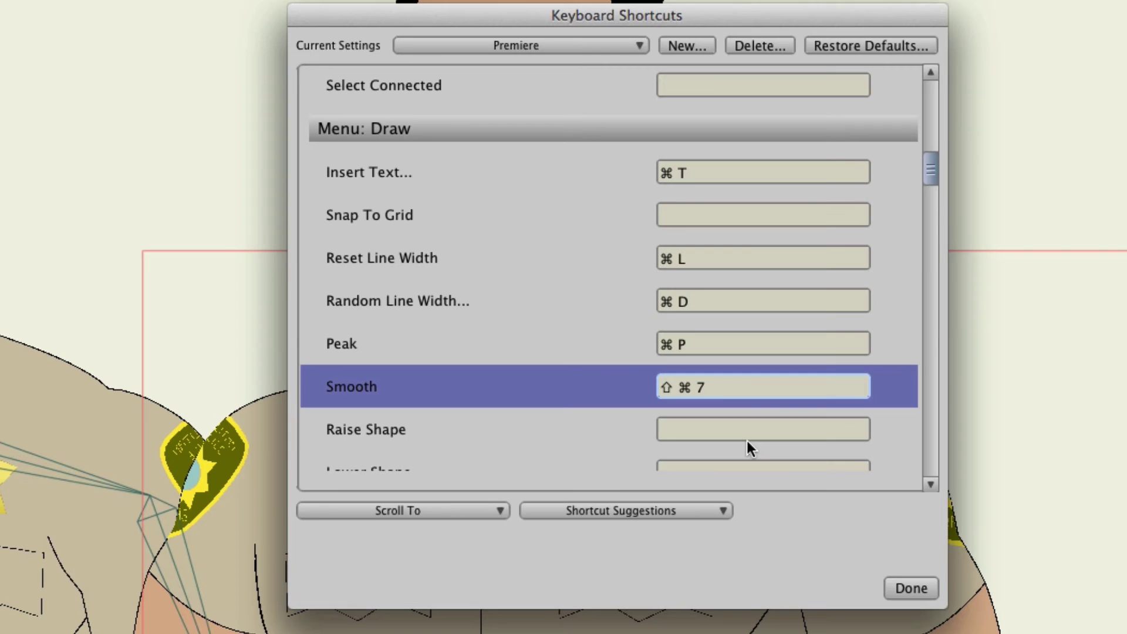
Jump the shortcut list to the Menu: Bone section.
click(485, 501)
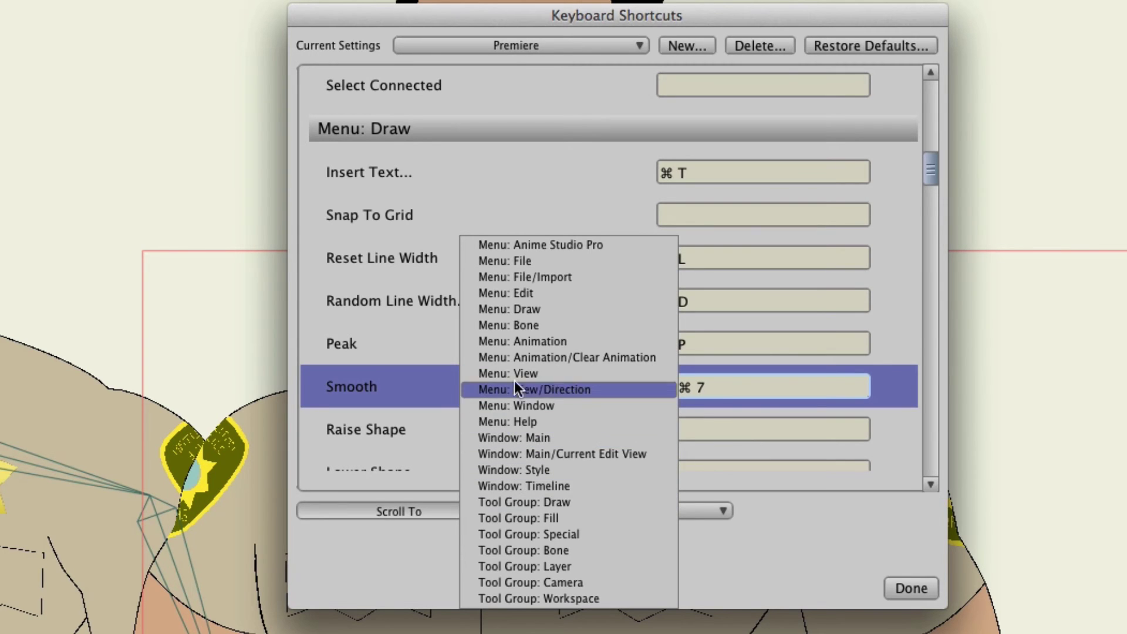
click(514, 327)
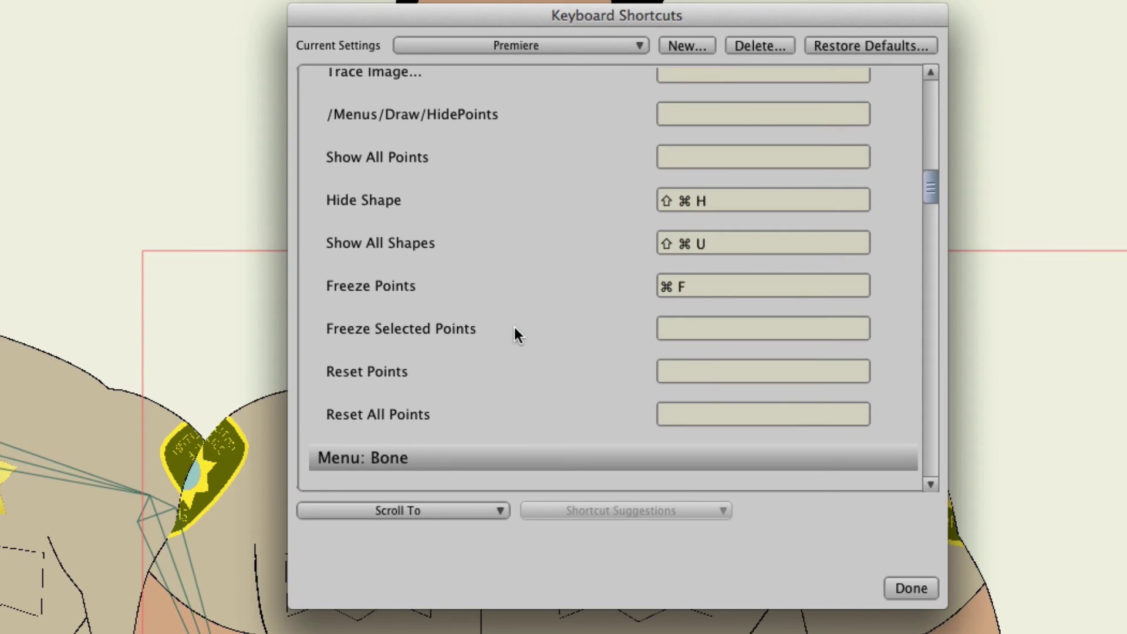
scroll(514, 333, down, 2)
scroll(514, 333, down, 2)
scroll(514, 332, down, 1)
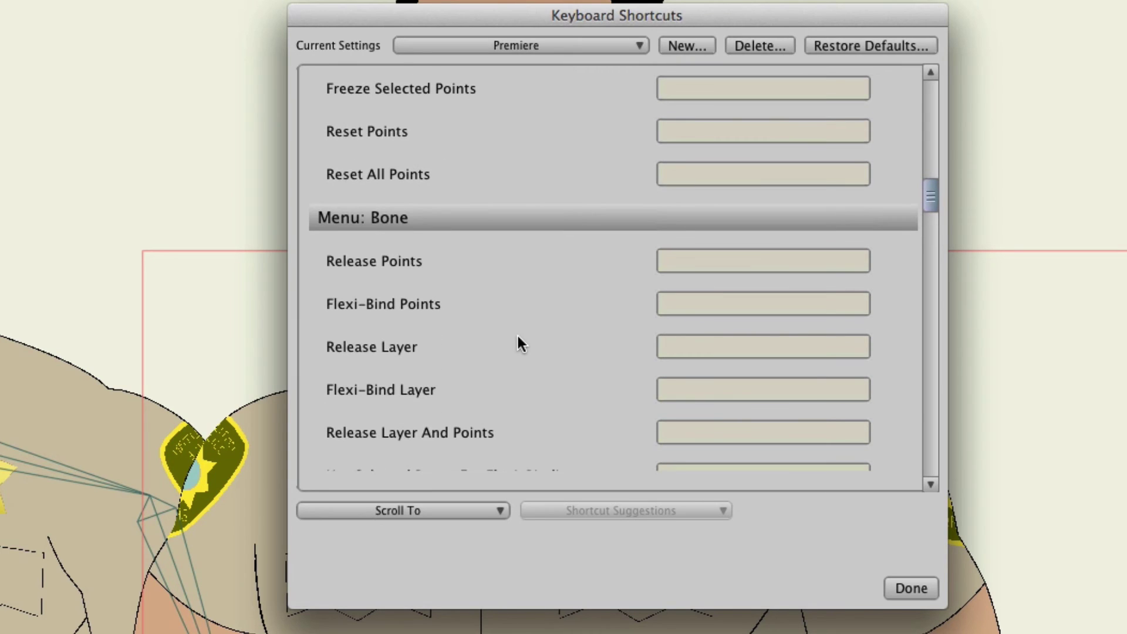
scroll(517, 343, down, 1)
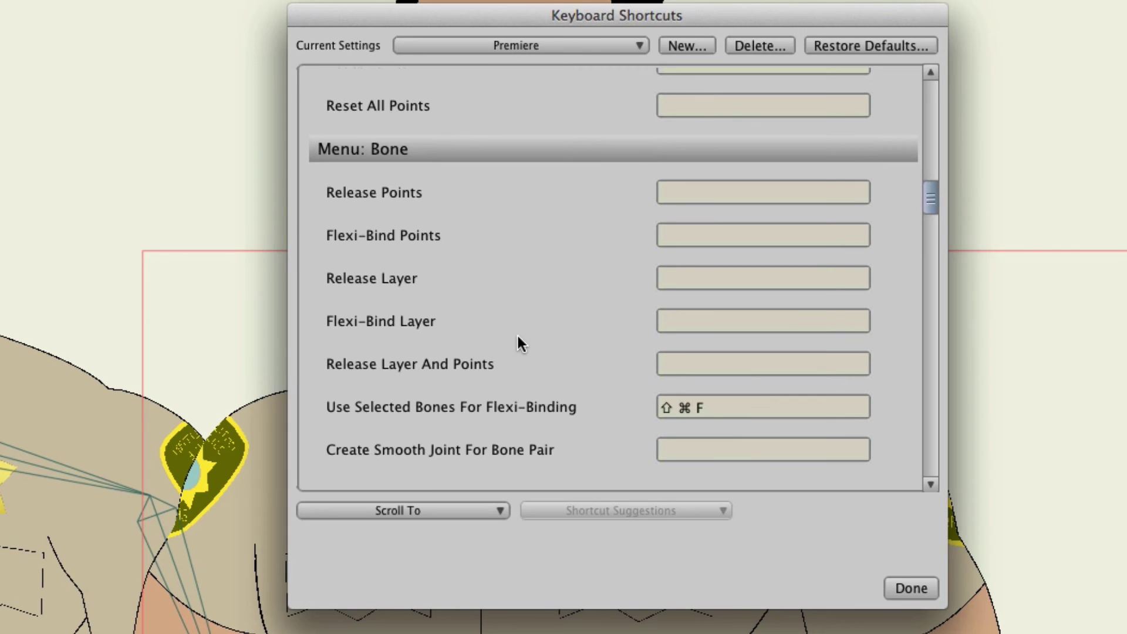
Start deleting the Premiere set, then cancel to keep it.
click(762, 49)
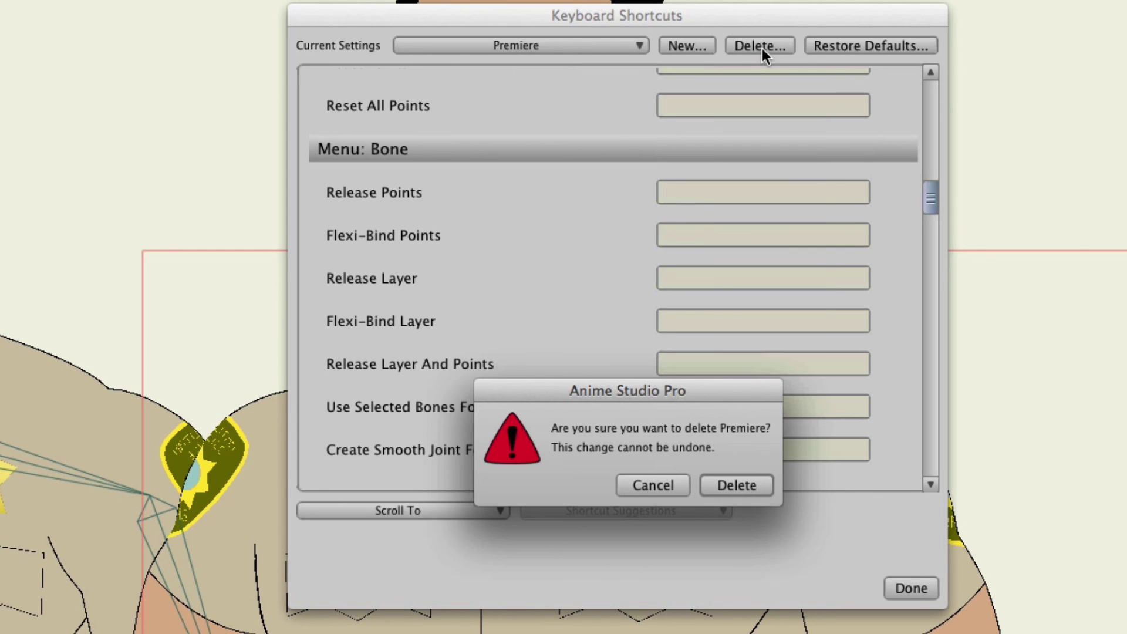
click(648, 483)
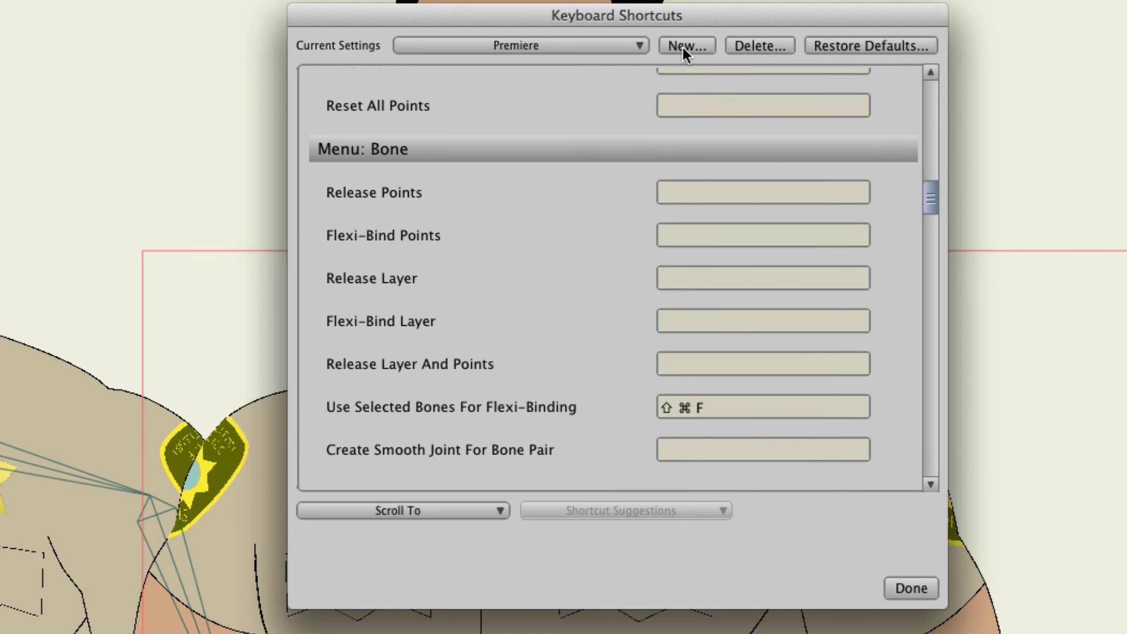
Restore all of the Premiere set's shortcuts to their defaults.
click(827, 45)
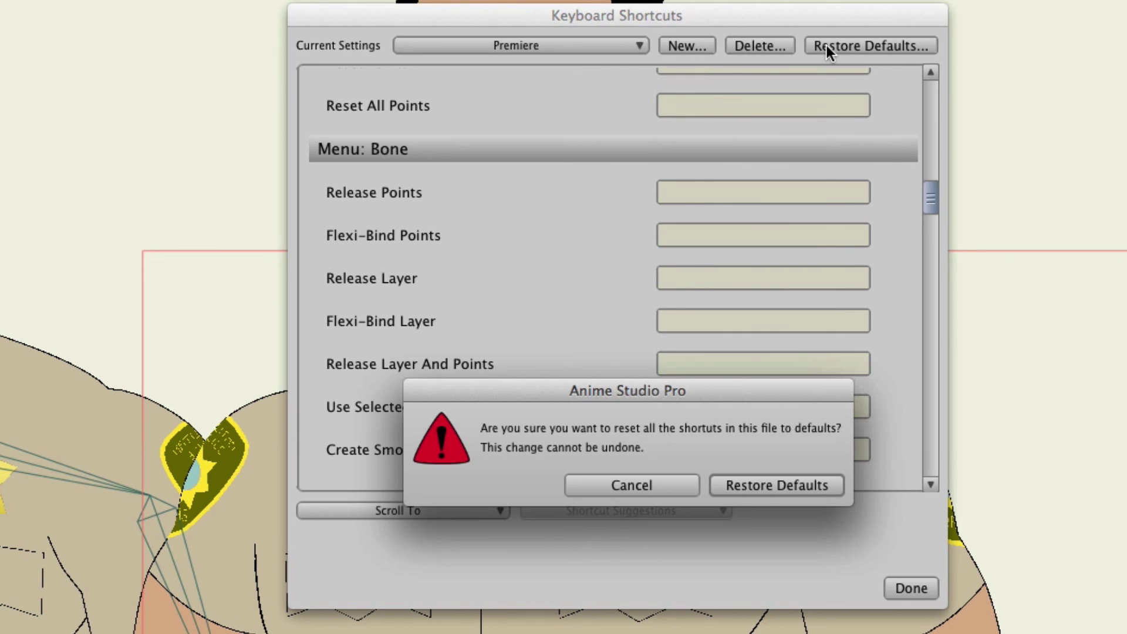
click(747, 490)
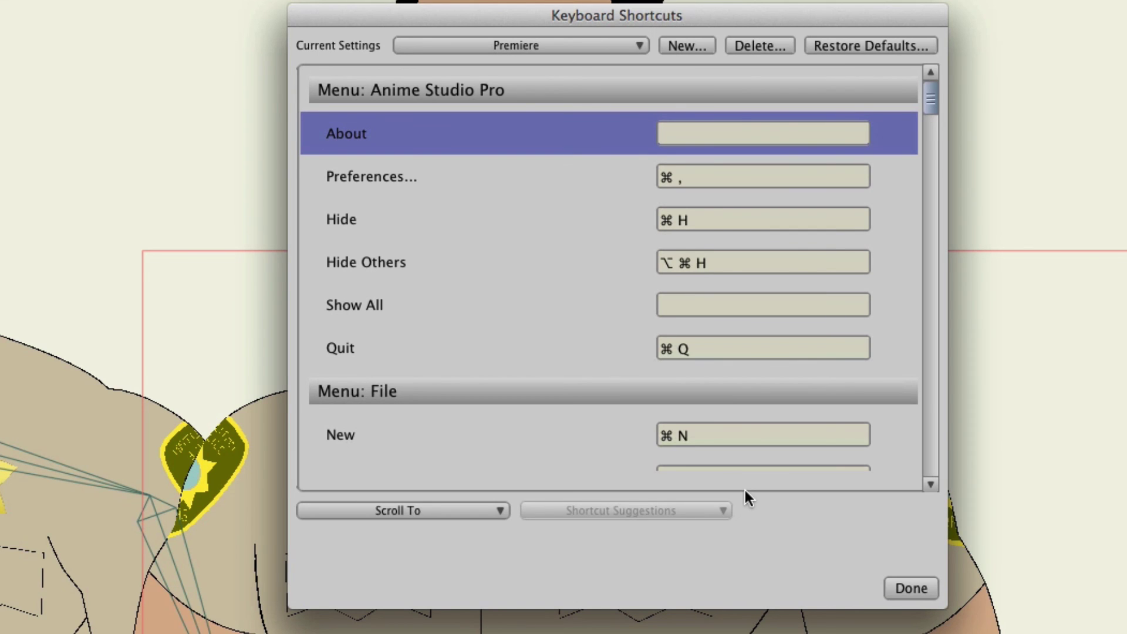
scroll(743, 475, down, 10)
scroll(675, 181, up, 8)
scroll(675, 182, up, 3)
Toggle the current shortcut set between Premiere and Default, settling on Default.
click(637, 50)
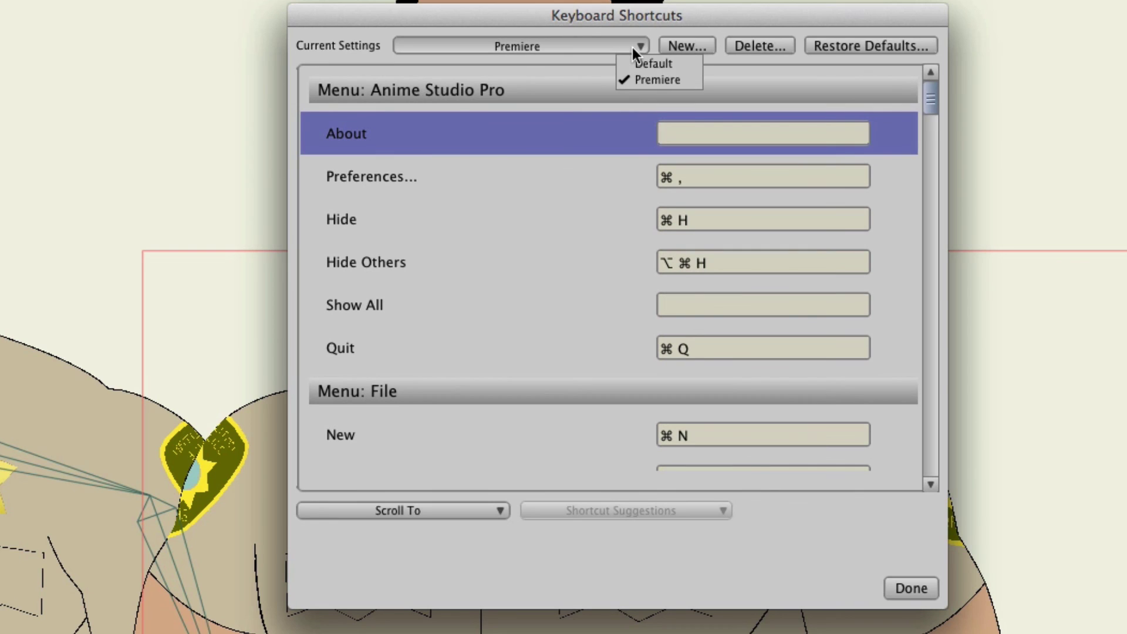
click(634, 66)
click(585, 50)
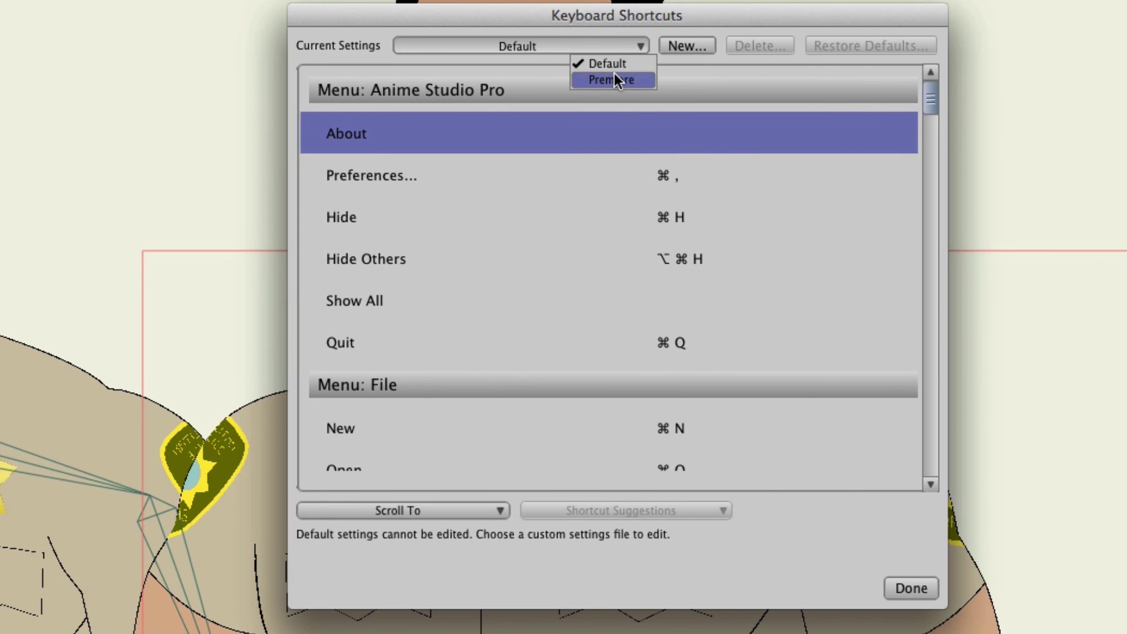
click(614, 76)
click(606, 47)
click(615, 64)
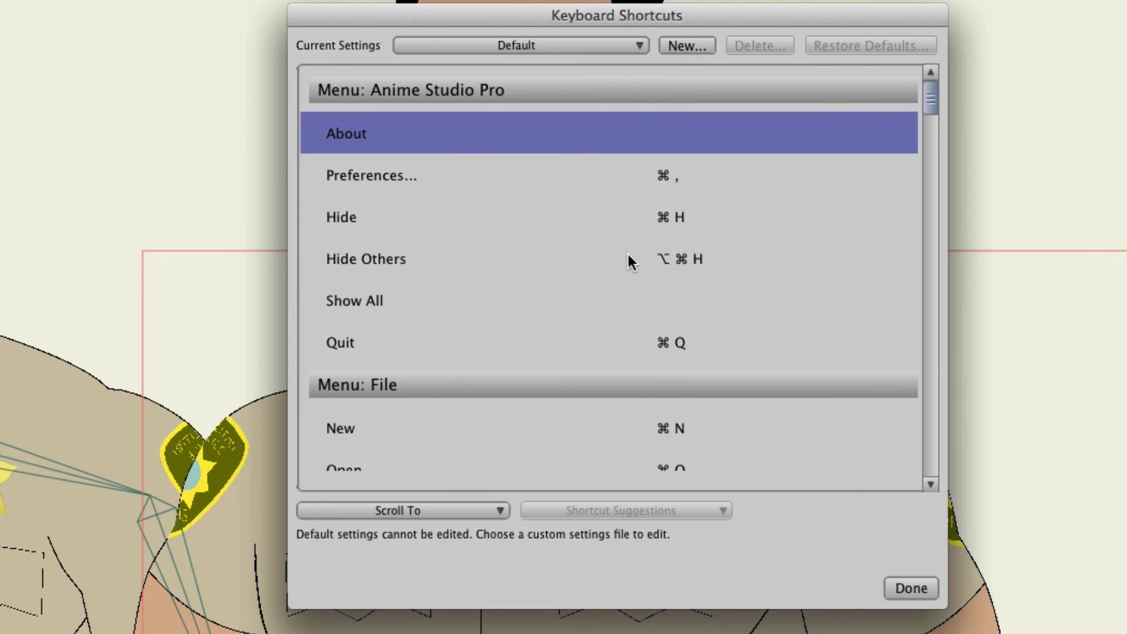